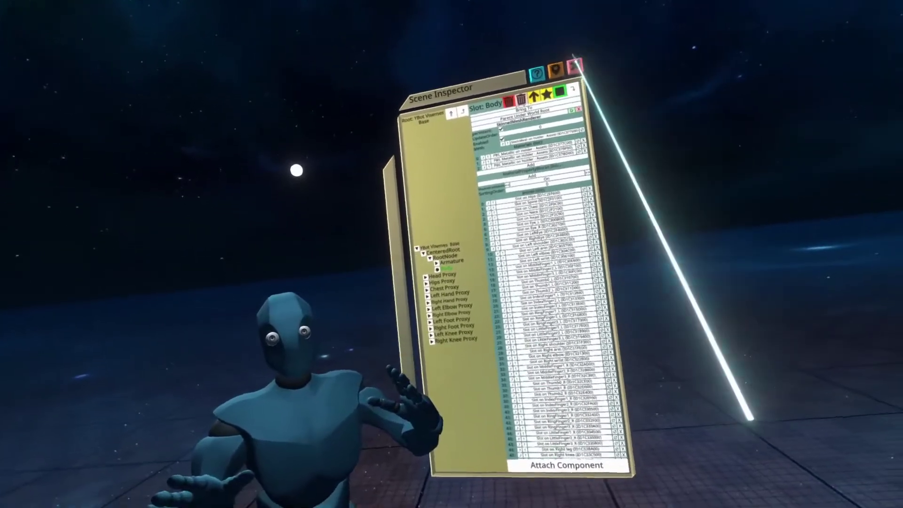
Step: Close the Body inspector and show the Head slot's full hierarchy from YBot Visemes Base
left_click(578, 72)
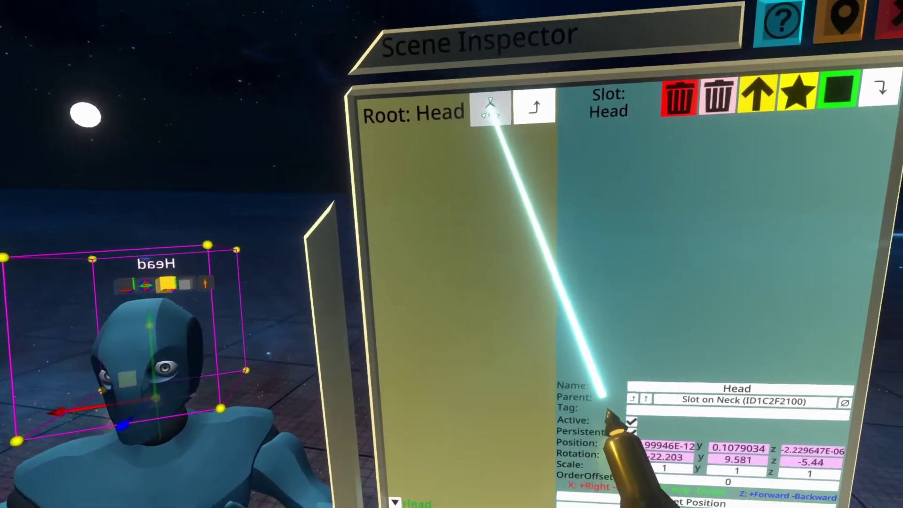
left_click(594, 110)
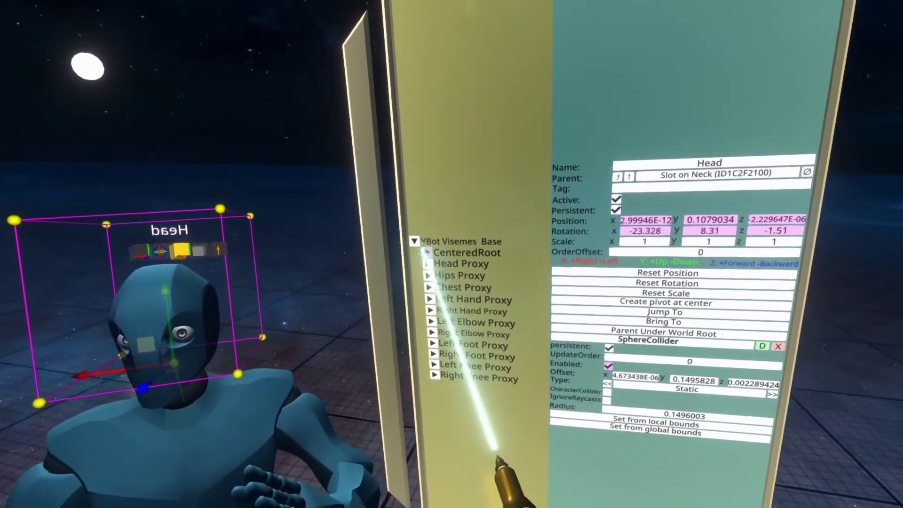
Step: Expand CenteredRoot and RootNode and select the Body mesh
left_click(438, 265)
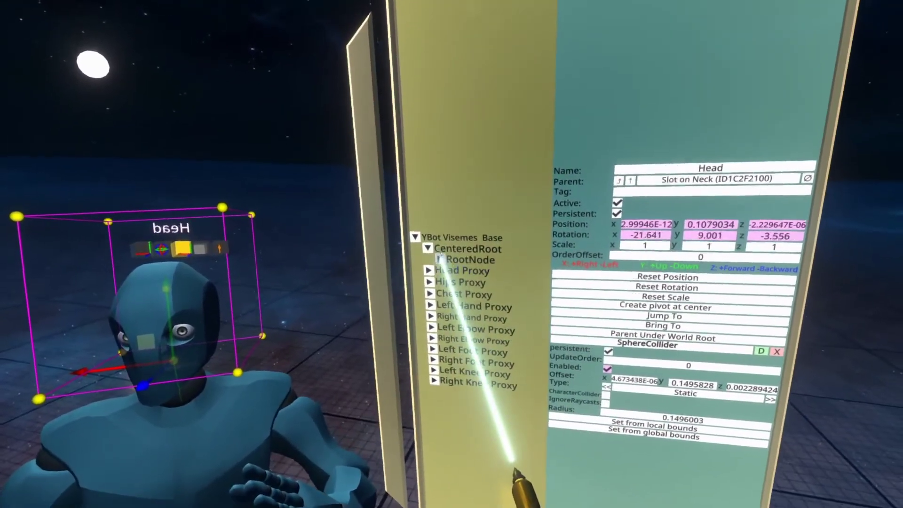
left_click(450, 277)
left_click(459, 270)
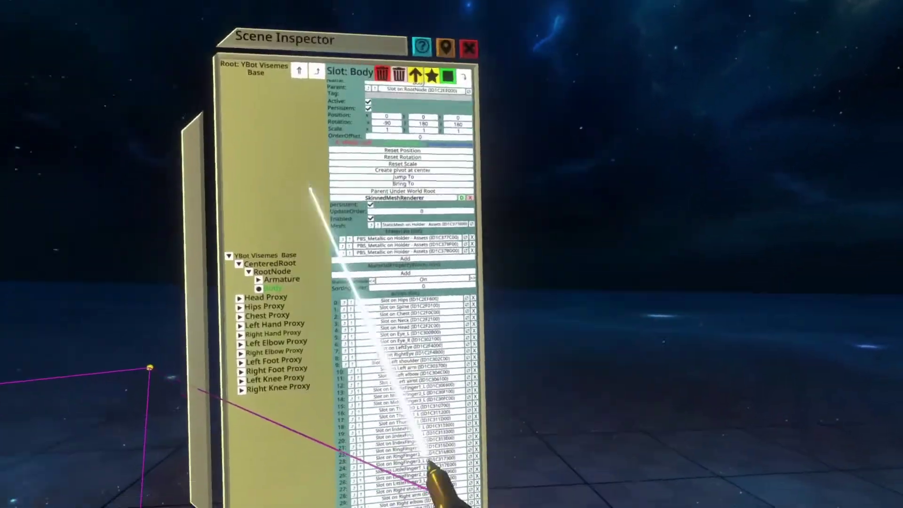
Step: Preview the vrc.v_ff blend shape by raising its BlendShapeWeights slider
scroll(585, 454, "down", 10)
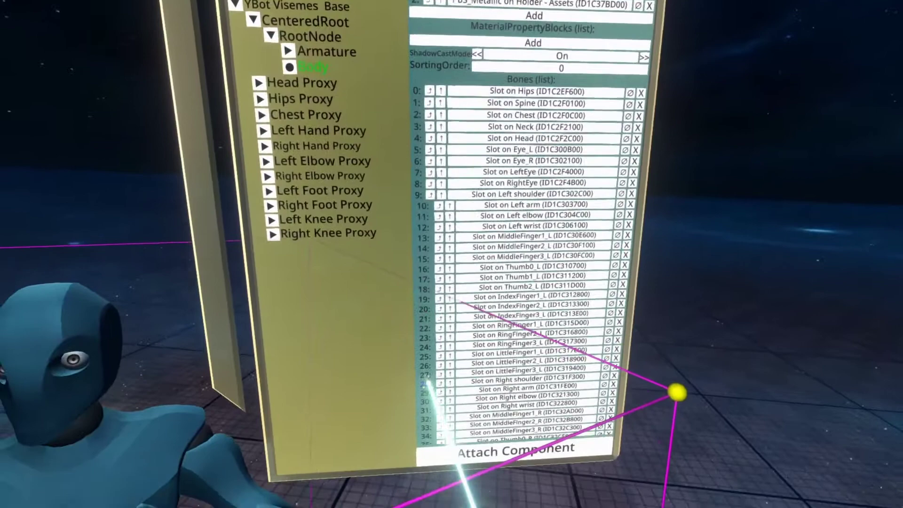
scroll(471, 395, "down", 5)
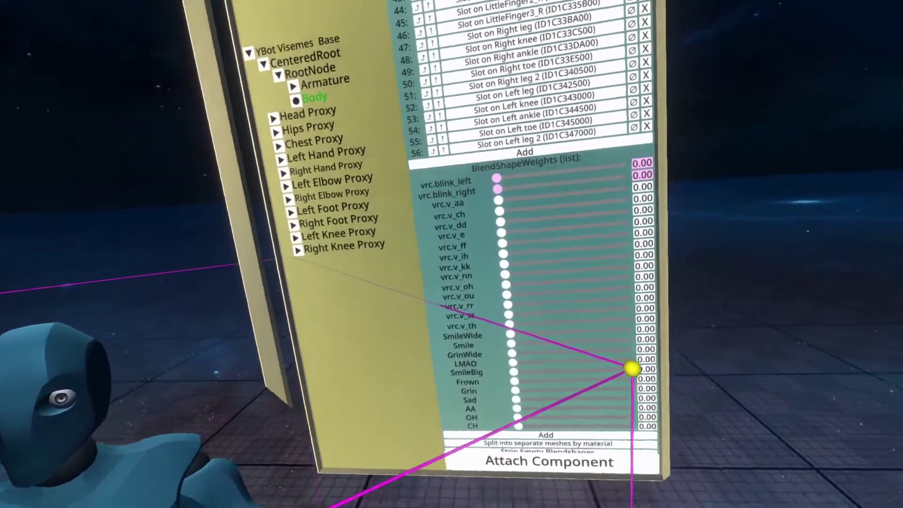
right_click(632, 368)
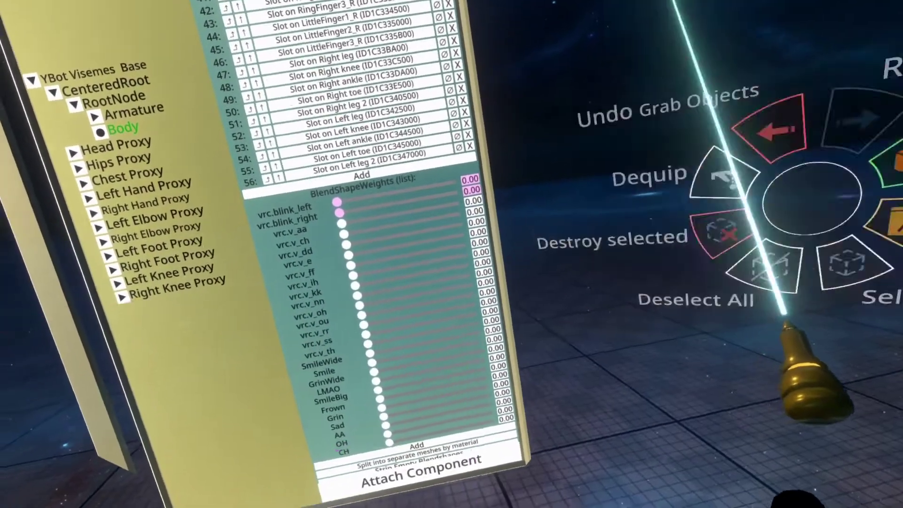
right_click(785, 313)
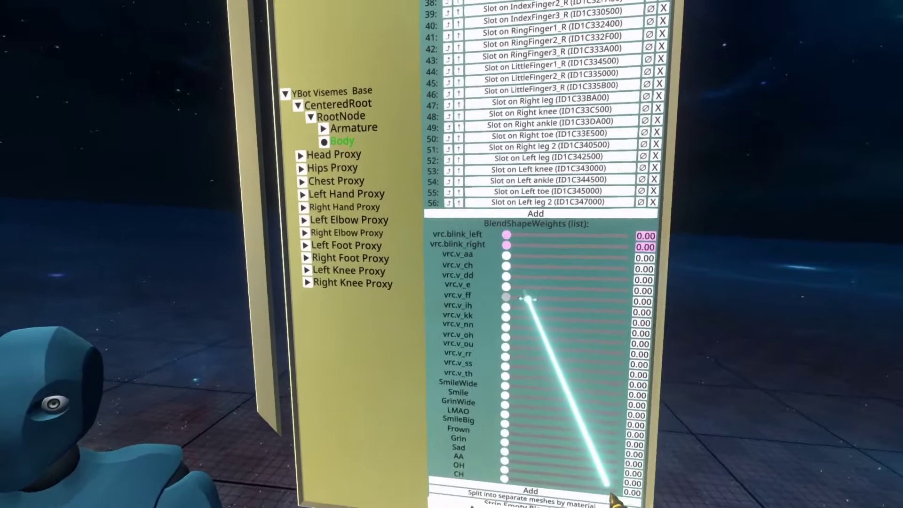
left_click_drag(528, 299, 602, 298)
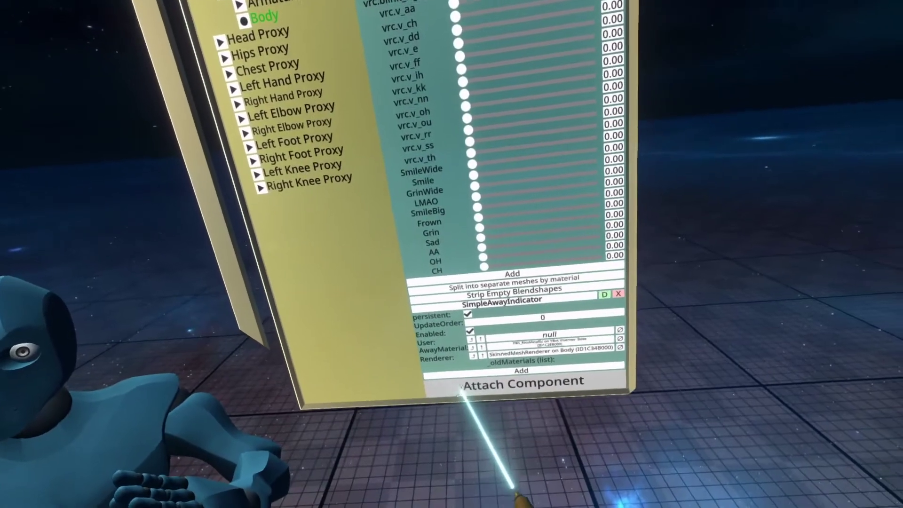
Step: Attach a Rendering › DirectVisemeDriver to Body and auto-assign its FF through ou targets
left_click(465, 396)
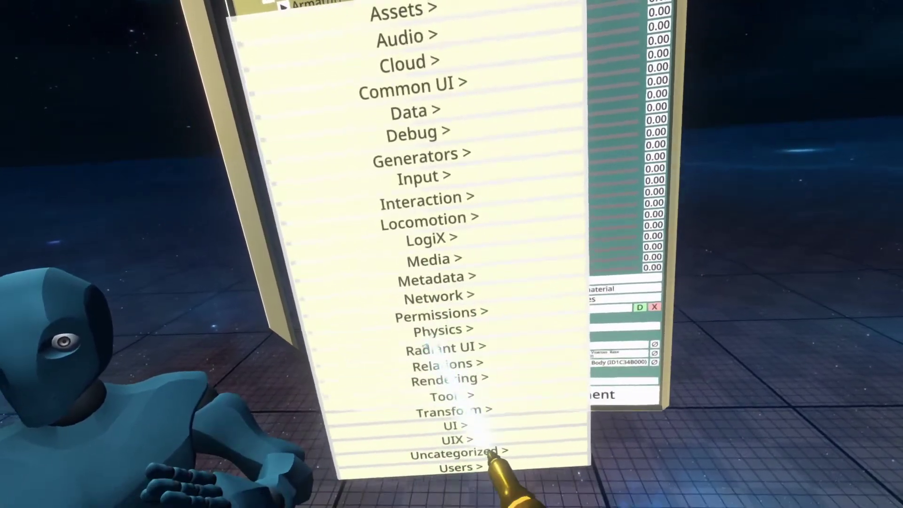
left_click(430, 372)
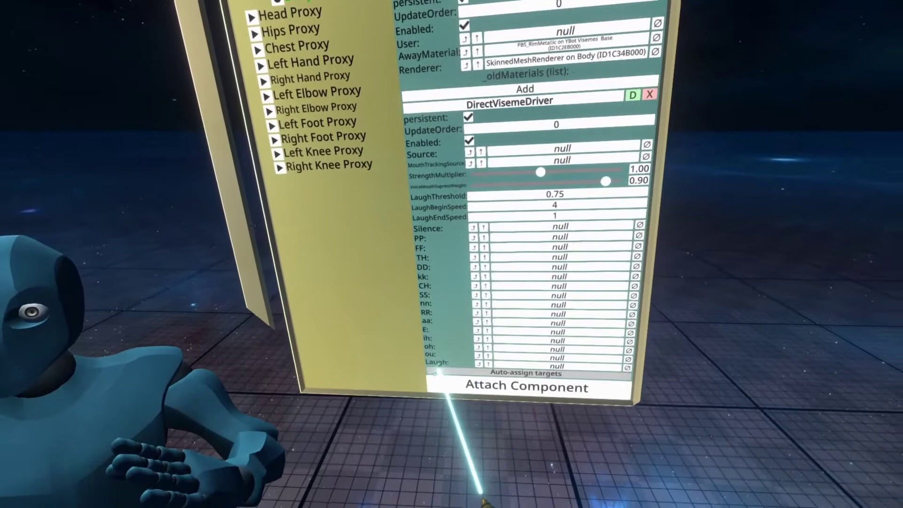
left_click(438, 372)
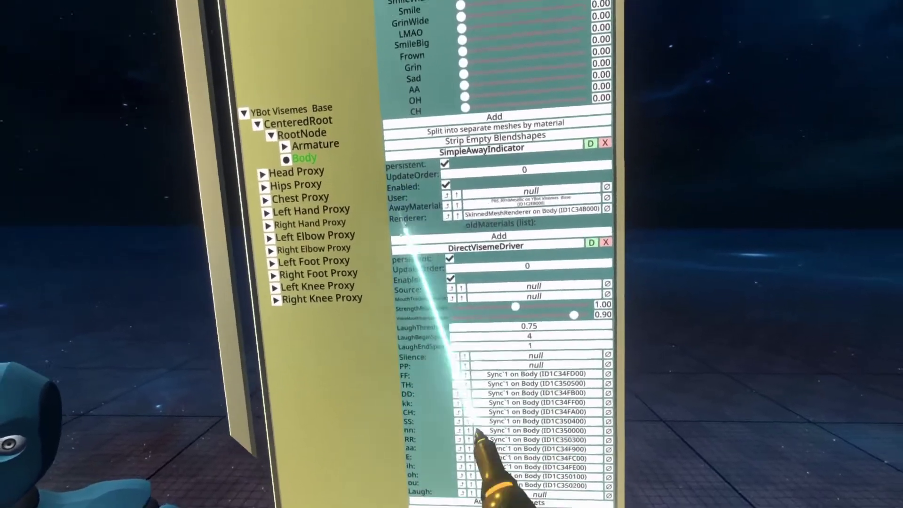
scroll(404, 234, "up", 10)
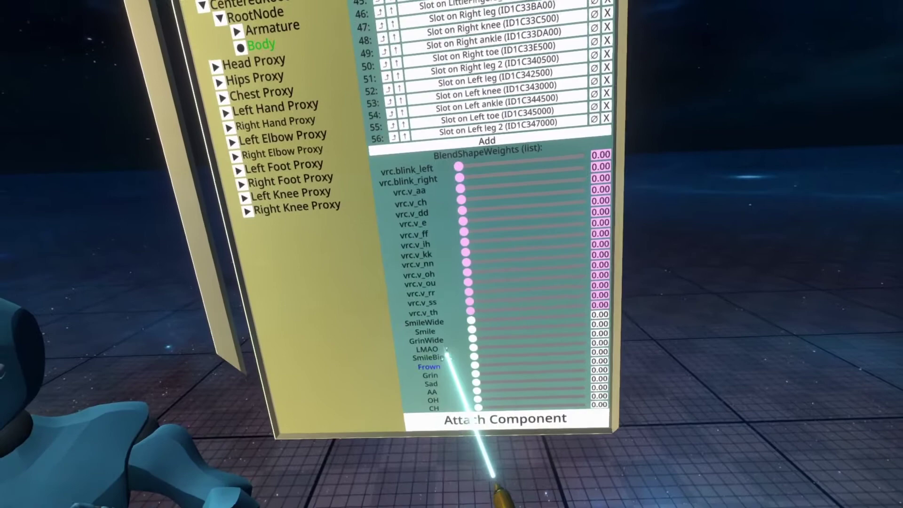
scroll(451, 302, "down", 10)
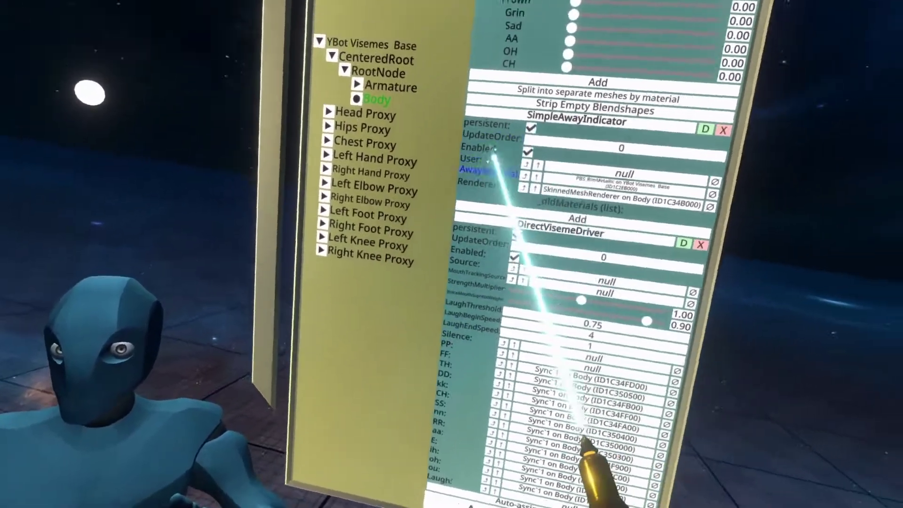
scroll(491, 153, "up", 15)
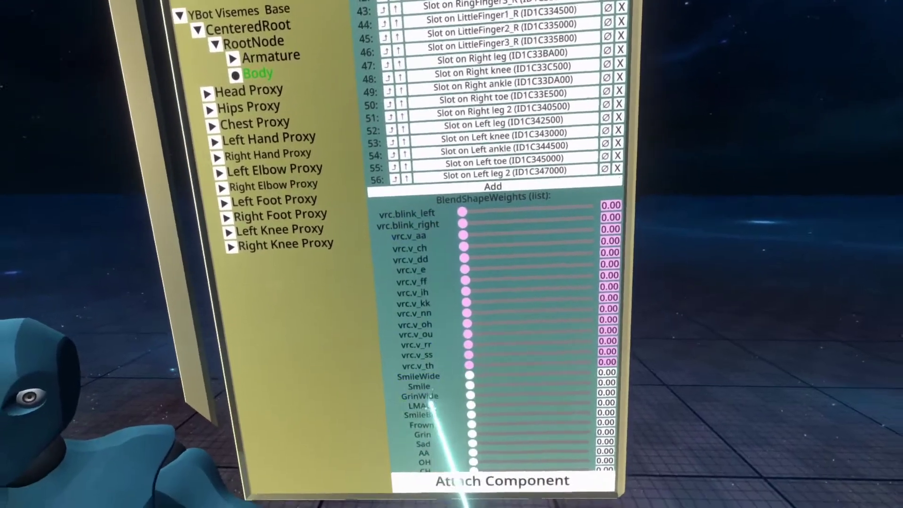
scroll(438, 366, "down", 10)
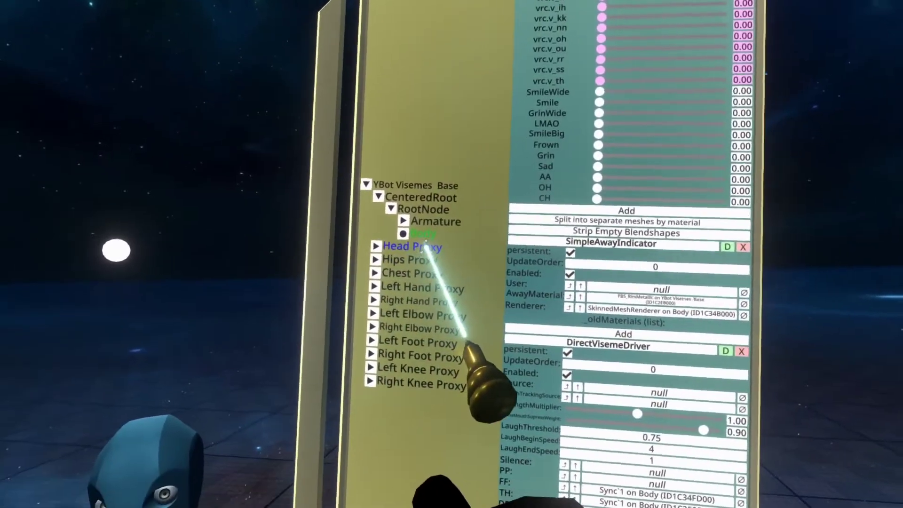
Step: Open the Head Proxy slot in a separate inspector beside the Body inspector
left_click(350, 234)
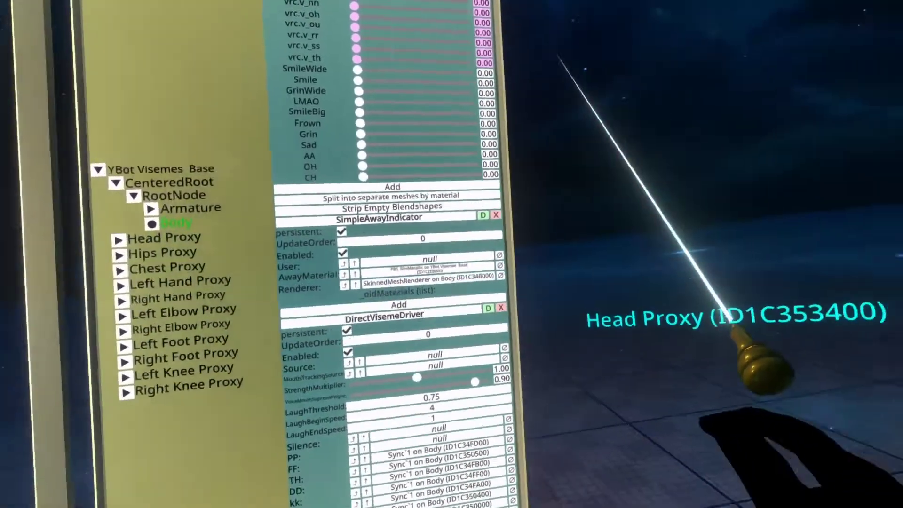
left_click(581, 77)
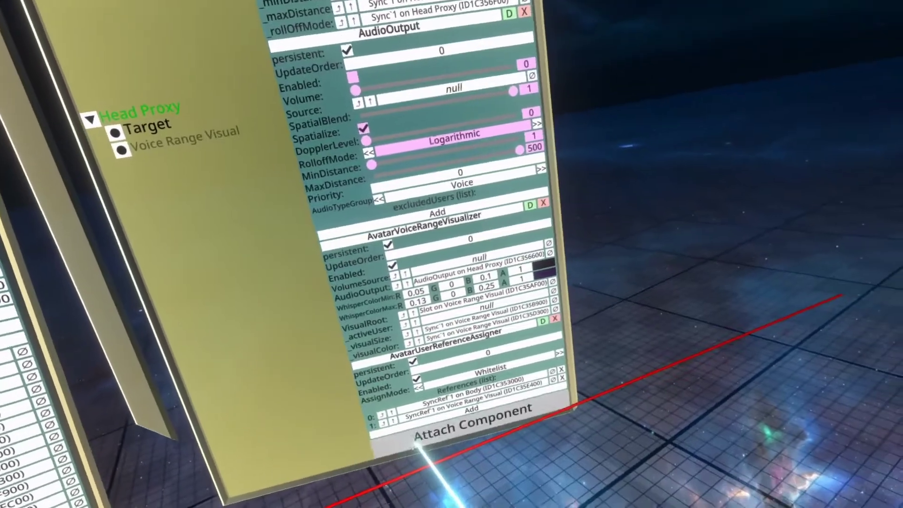
Step: Add a VisemeAnalyzer from Audio › Utility to Head Proxy, then browse Users › Common Avatar System
left_click(417, 439)
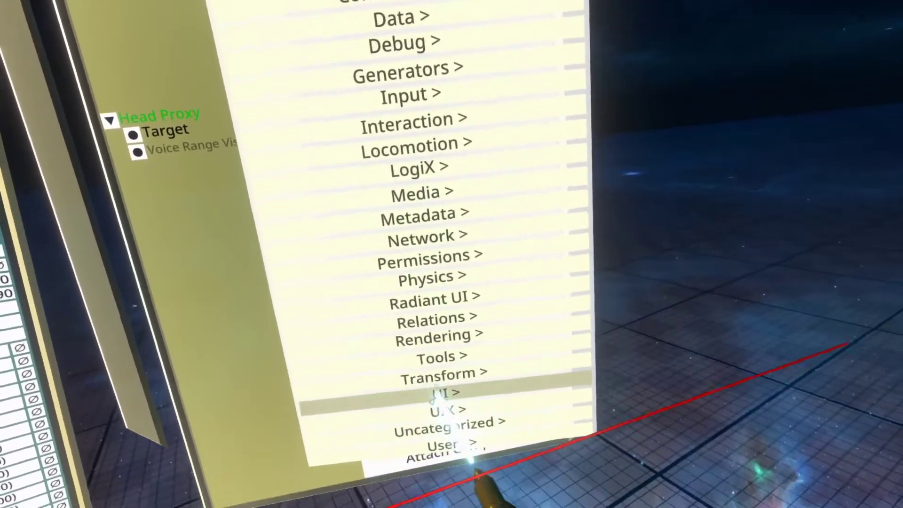
left_click(445, 341)
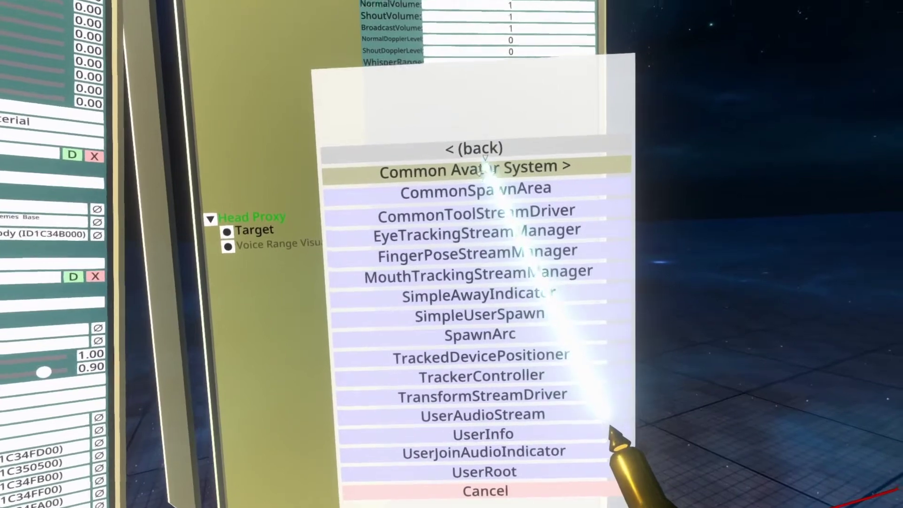
left_click(479, 129)
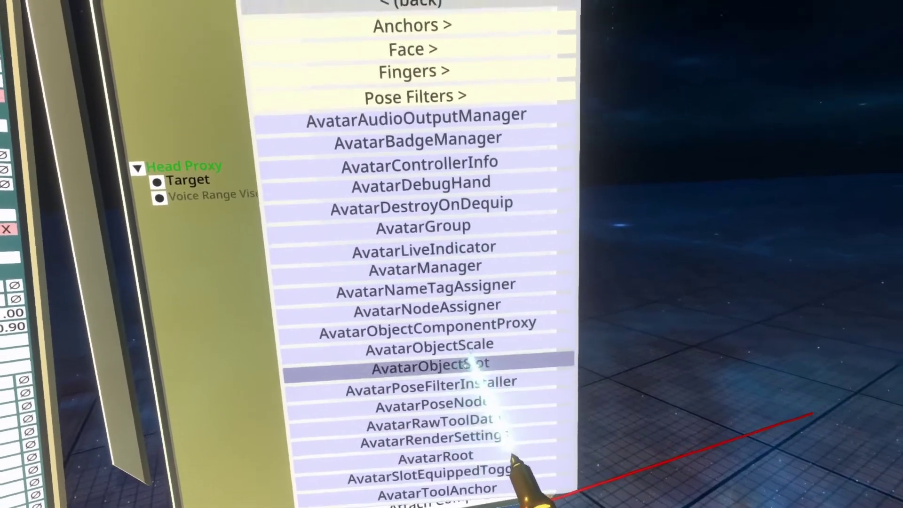
scroll(479, 132, "down", 3)
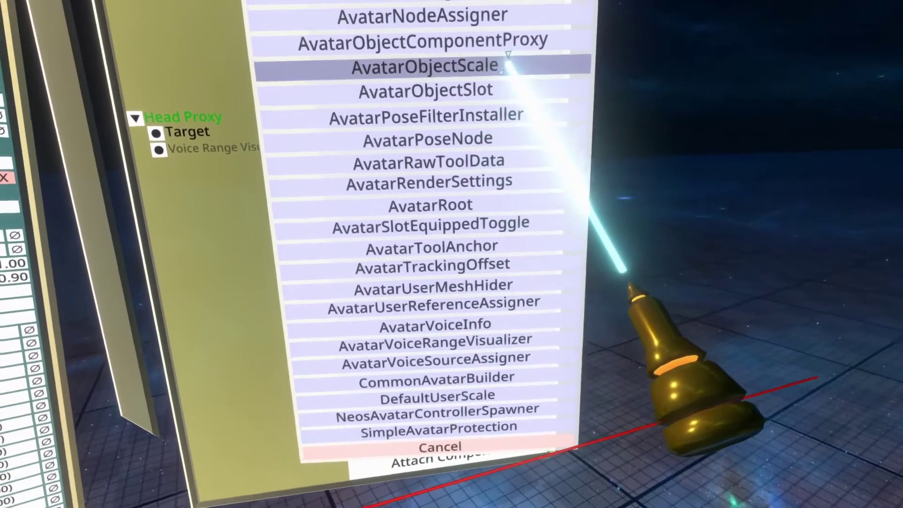
scroll(504, 51, "up", 5)
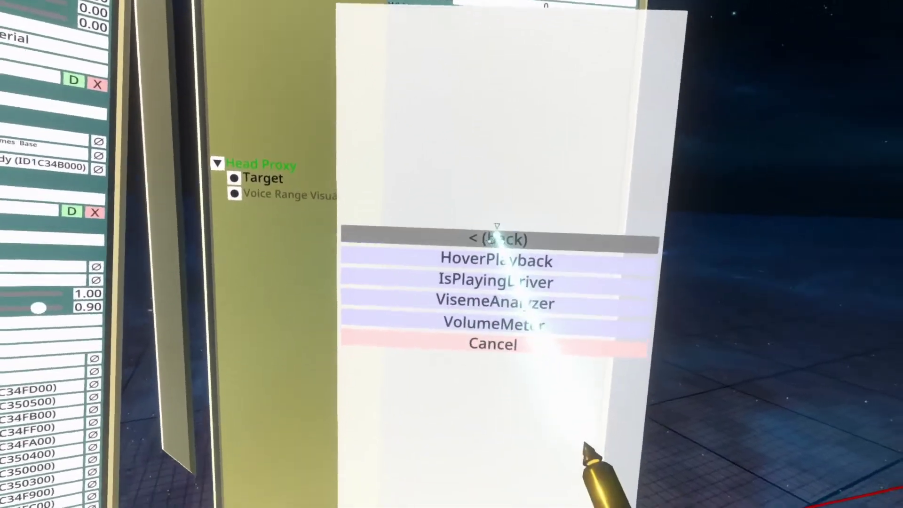
left_click(498, 240)
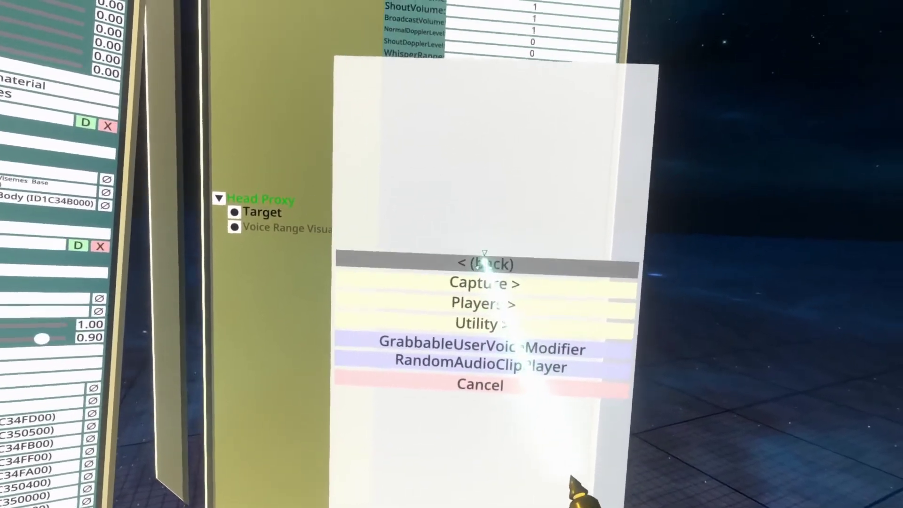
left_click(494, 222)
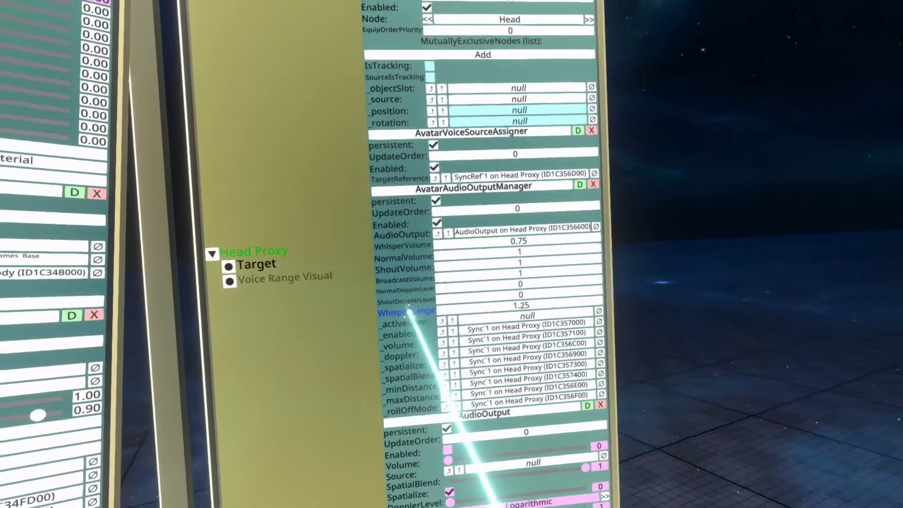
scroll(408, 308, "down", 10)
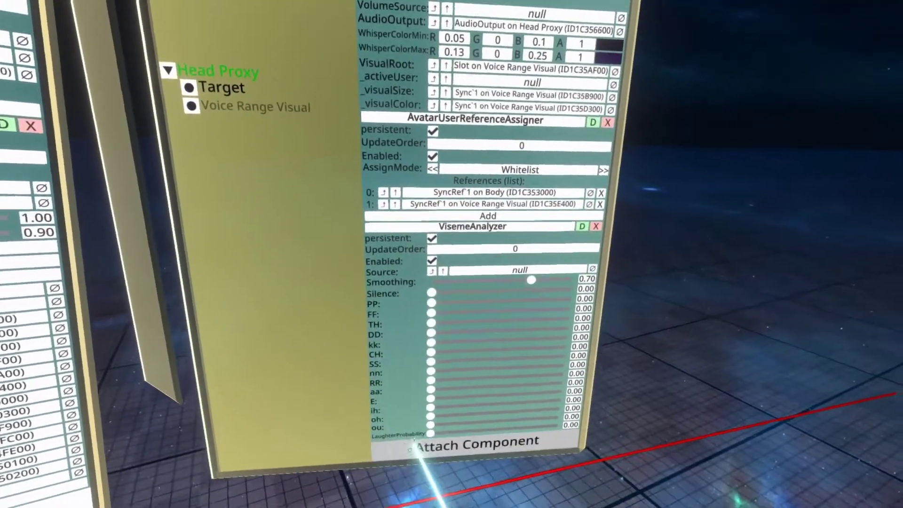
scroll(407, 413, "down", 5)
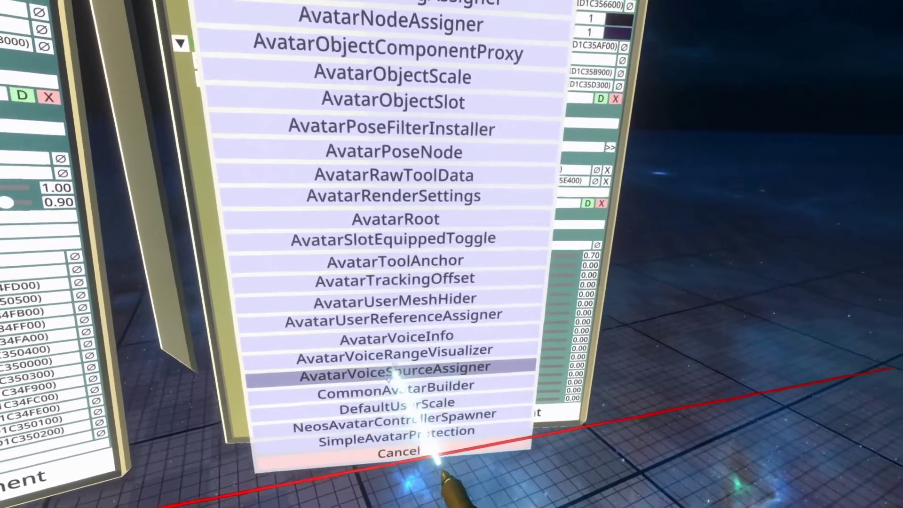
Step: Add AvatarVoiceSourceAssigner to Head Proxy and set its VisemeAnalyzer as the DirectVisemeDriver's Source
left_click(392, 374)
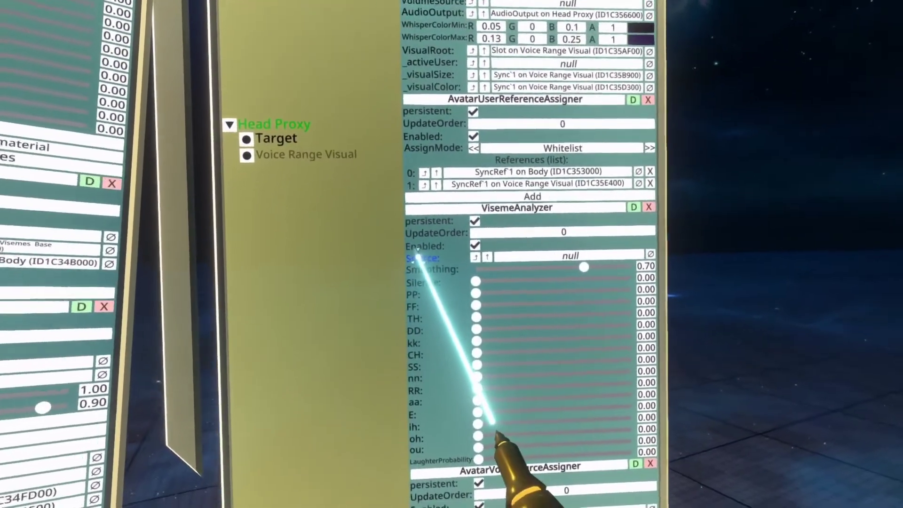
left_click_drag(427, 267, 447, 261)
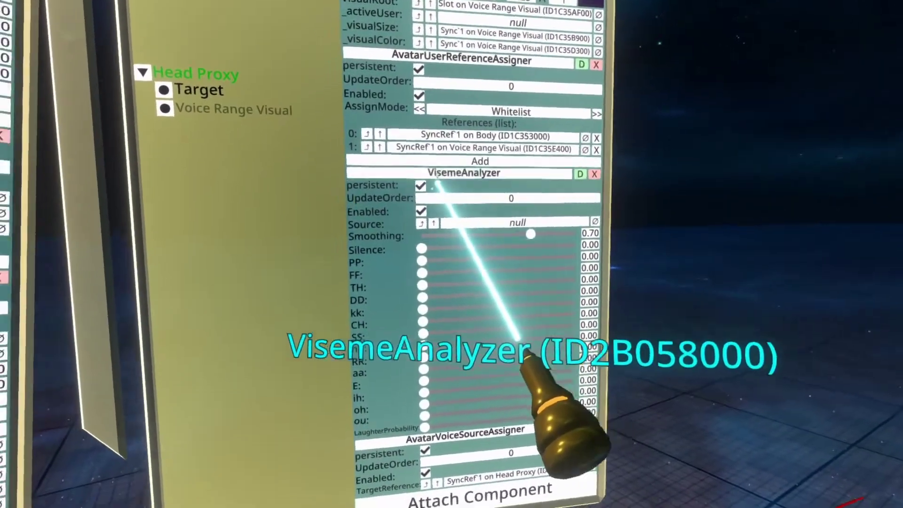
left_click_drag(437, 182, 508, 183)
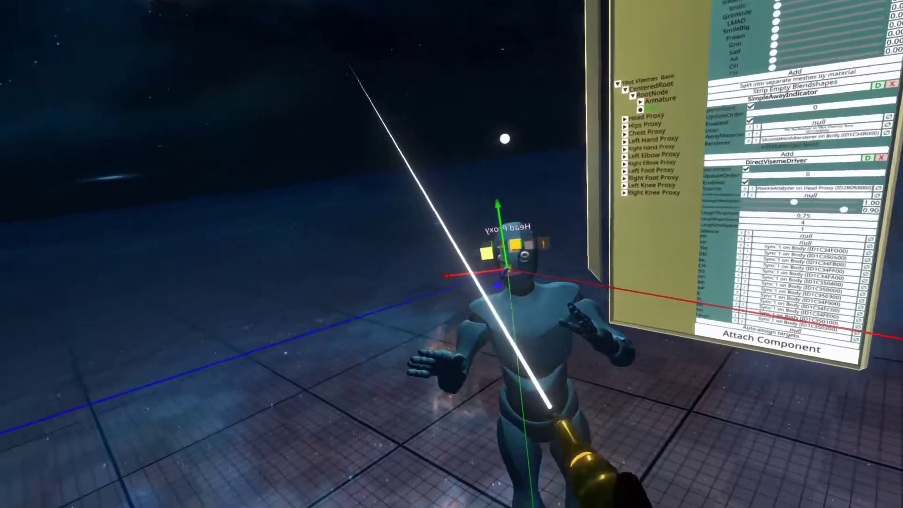
Step: Use Deselect All to clear the Head Proxy selection
right_click(514, 272)
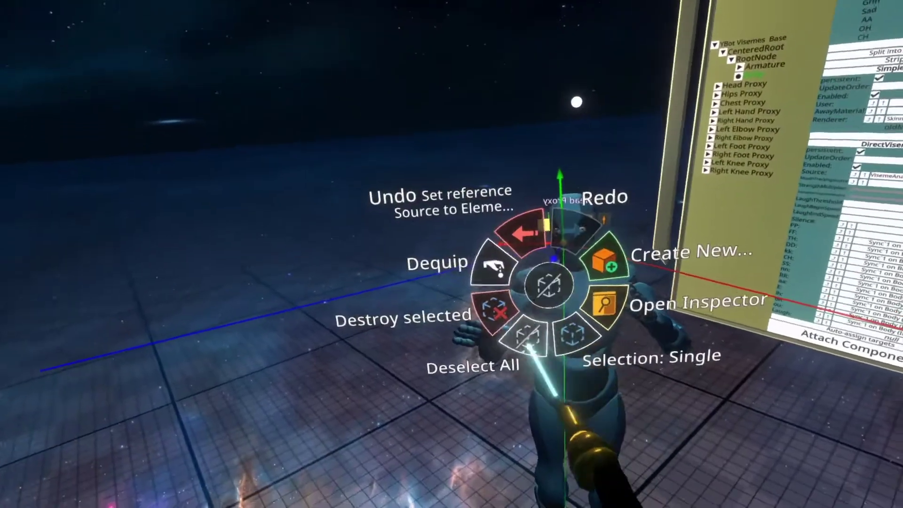
left_click(494, 329)
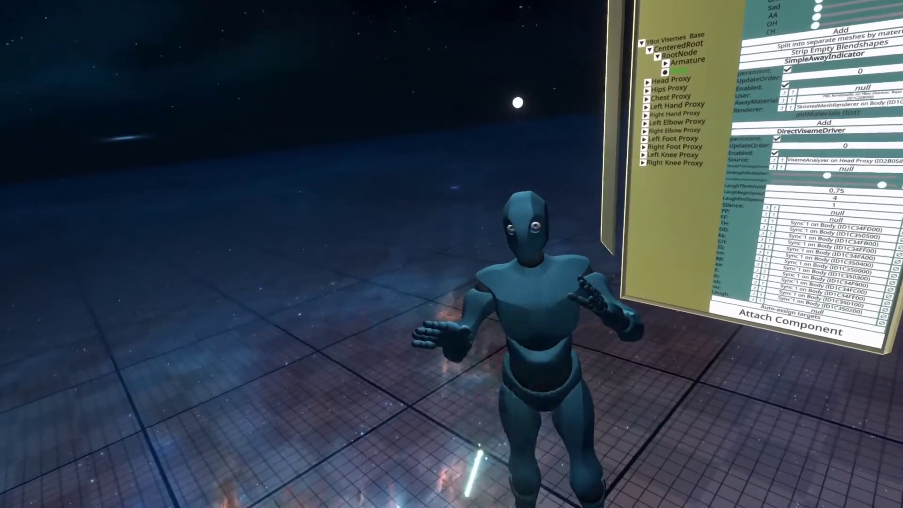